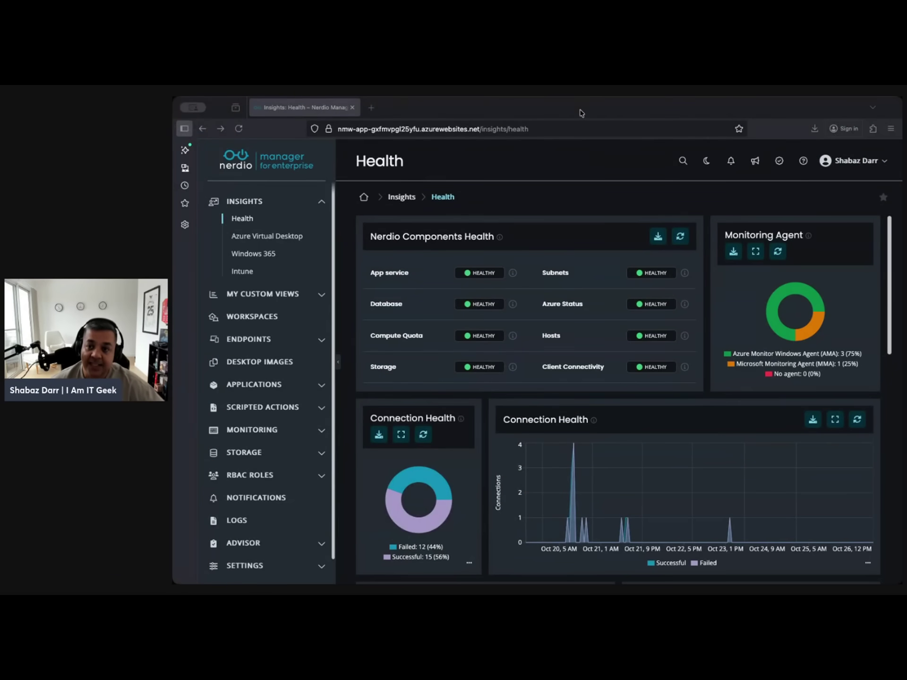
Step: Open the Intune Insights report, dismiss the token-load error, and reload the page
left_click(580, 113)
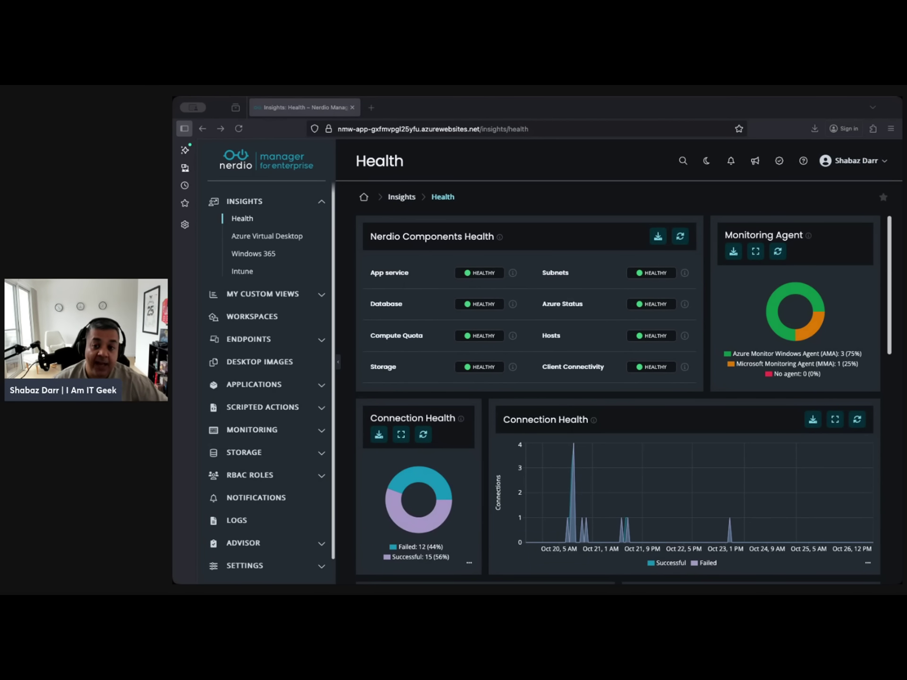
left_click(477, 115)
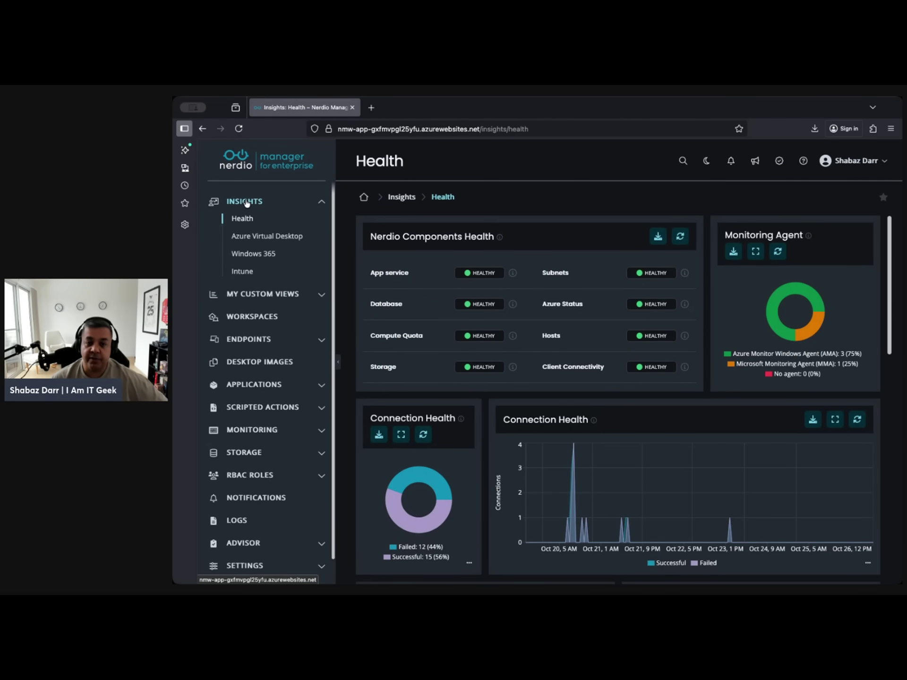
left_click(244, 273)
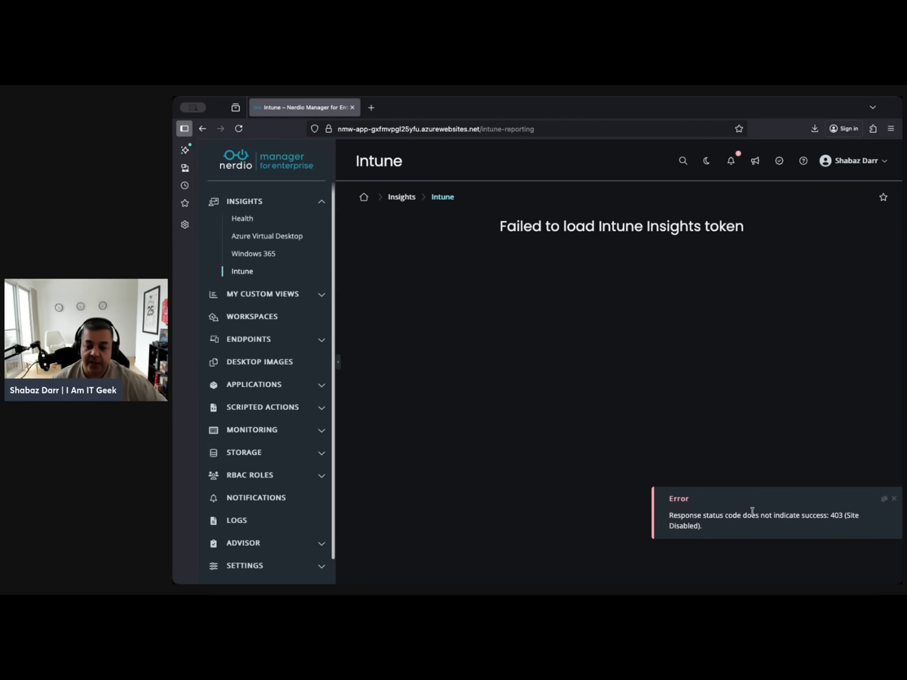
left_click(893, 498)
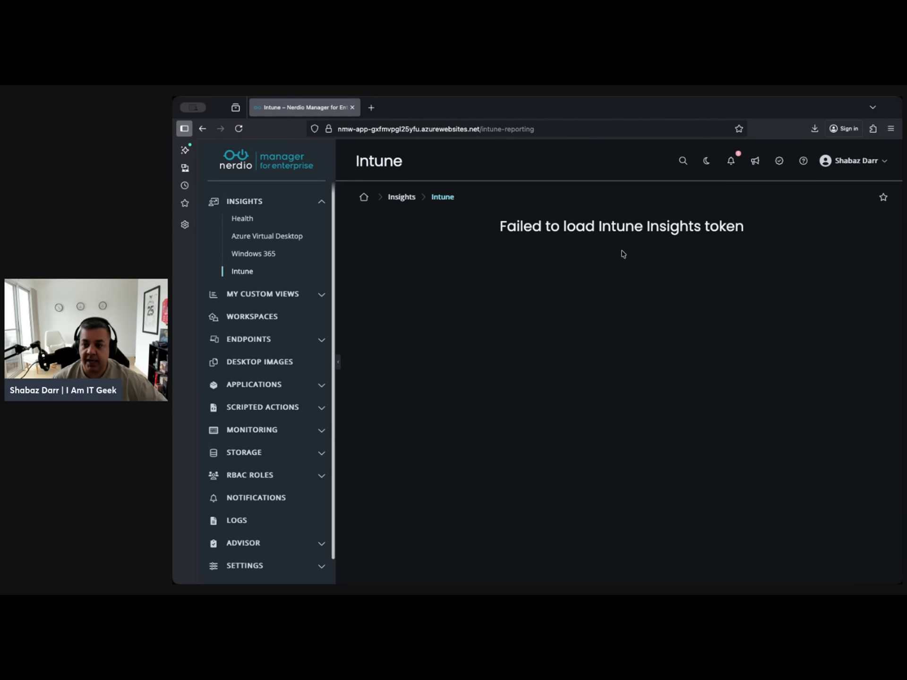
left_click(239, 128)
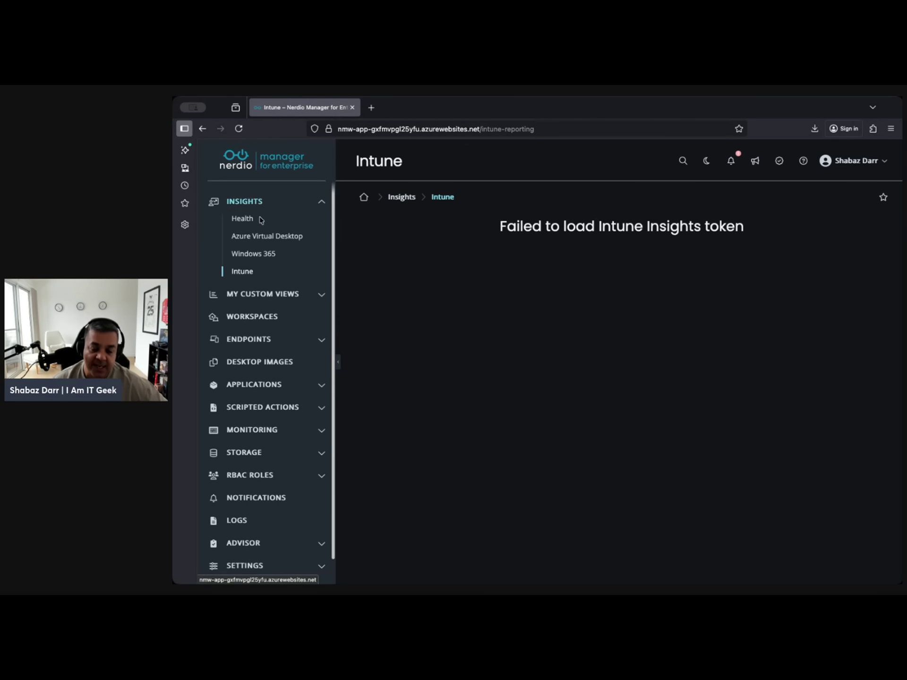
scroll(250, 368, "down", 1)
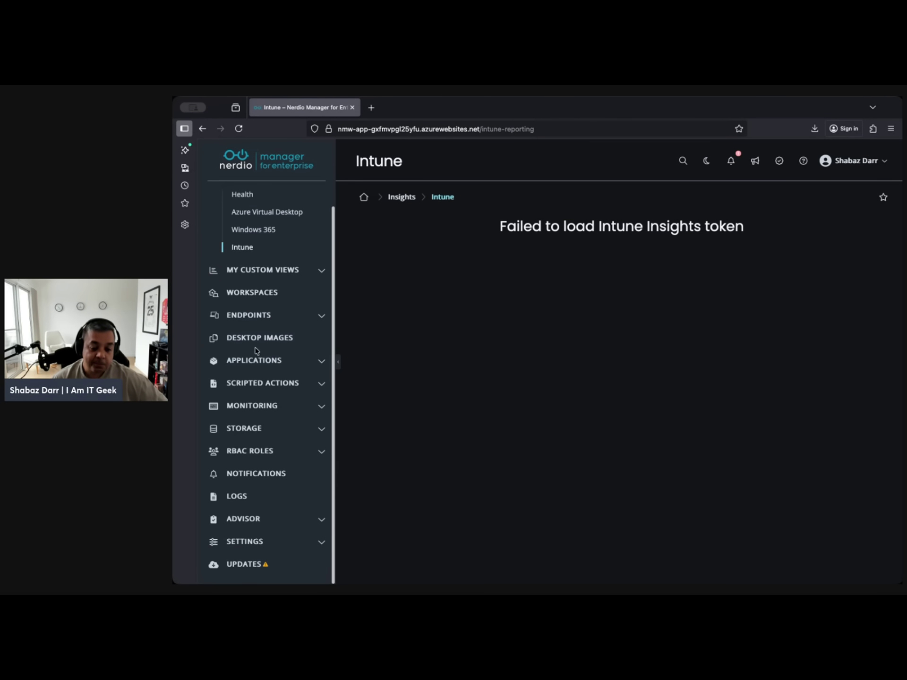
Step: Show the Intune section under Environment > Integrations settings, where the integration is Enabled
left_click(243, 541)
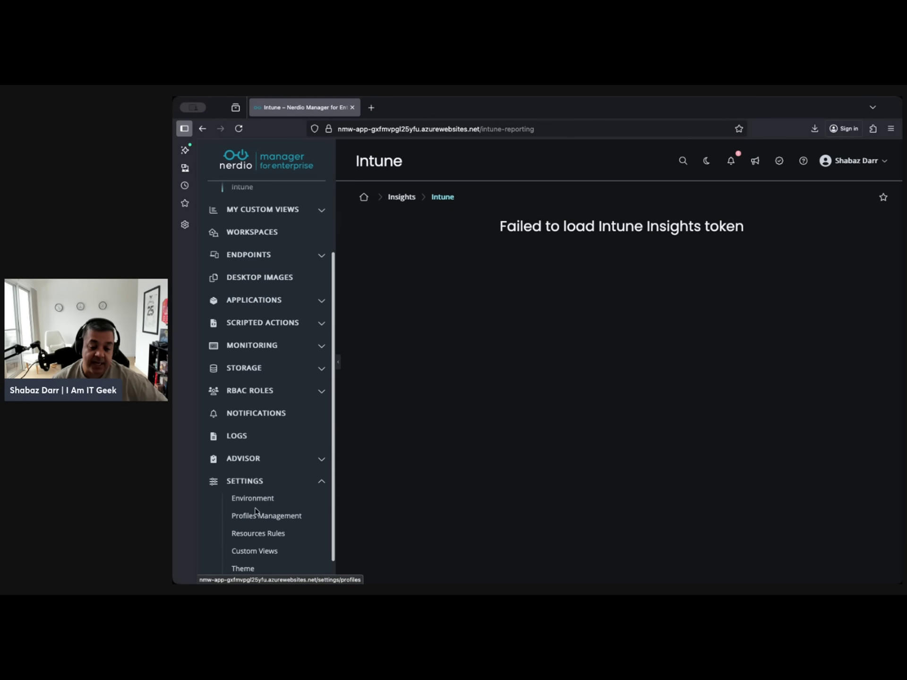
left_click(260, 499)
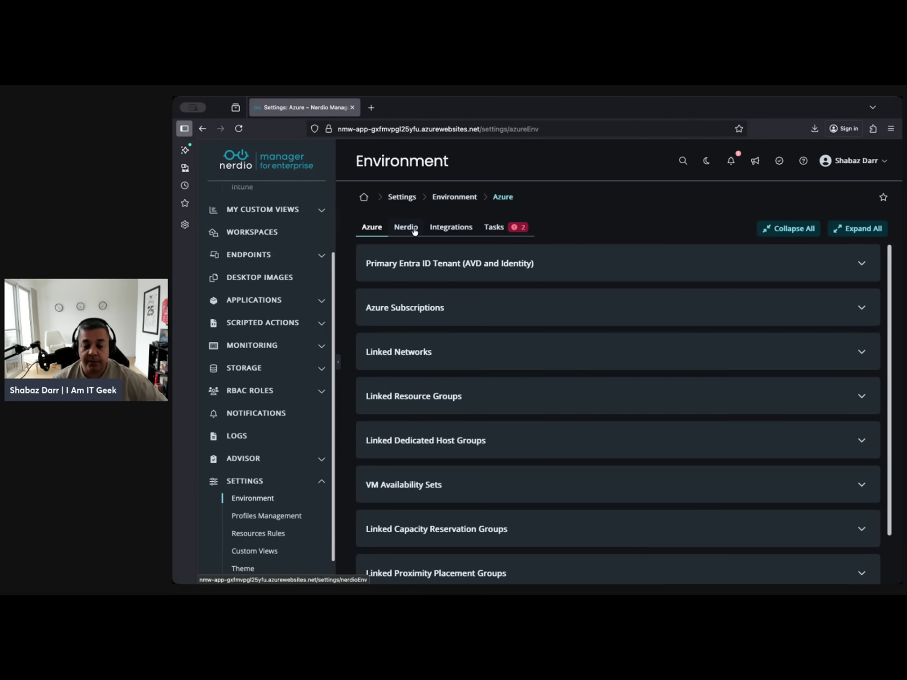
left_click(457, 230)
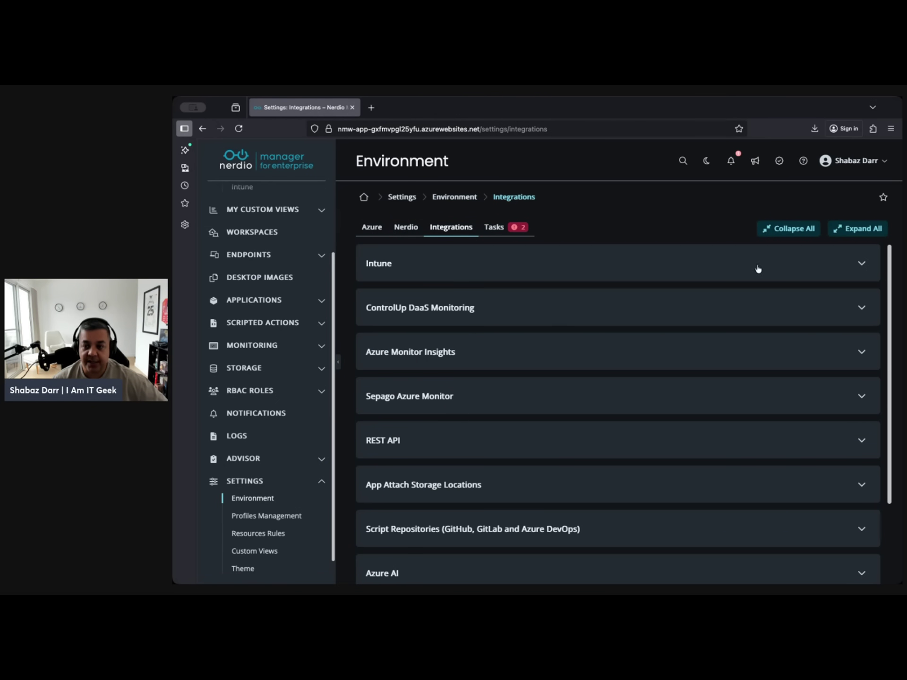
left_click(863, 269)
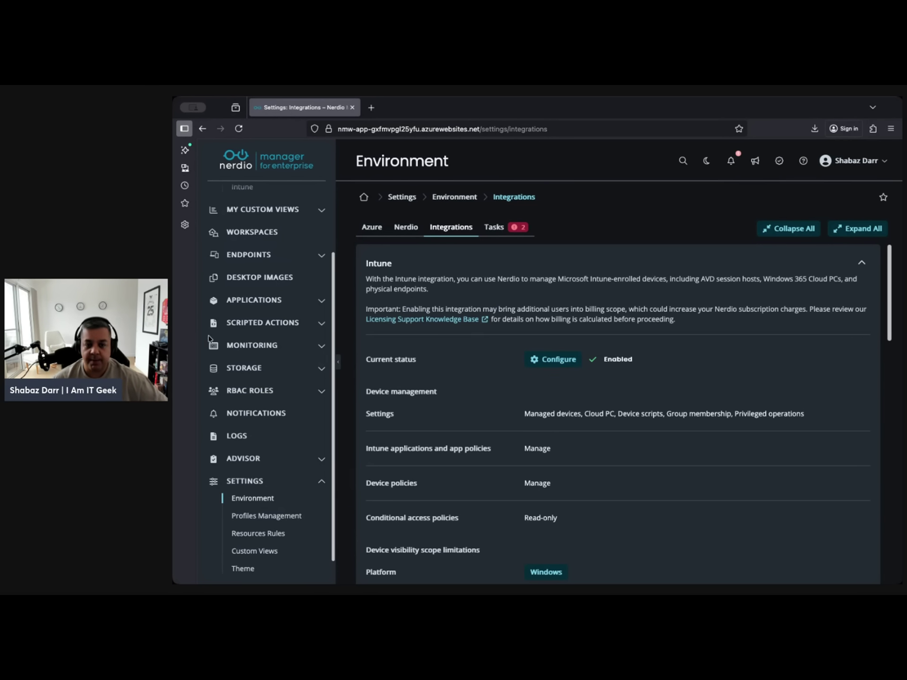
Step: Go to Endpoints > All Devices and open the first Cloud PC's Properties
left_click(243, 257)
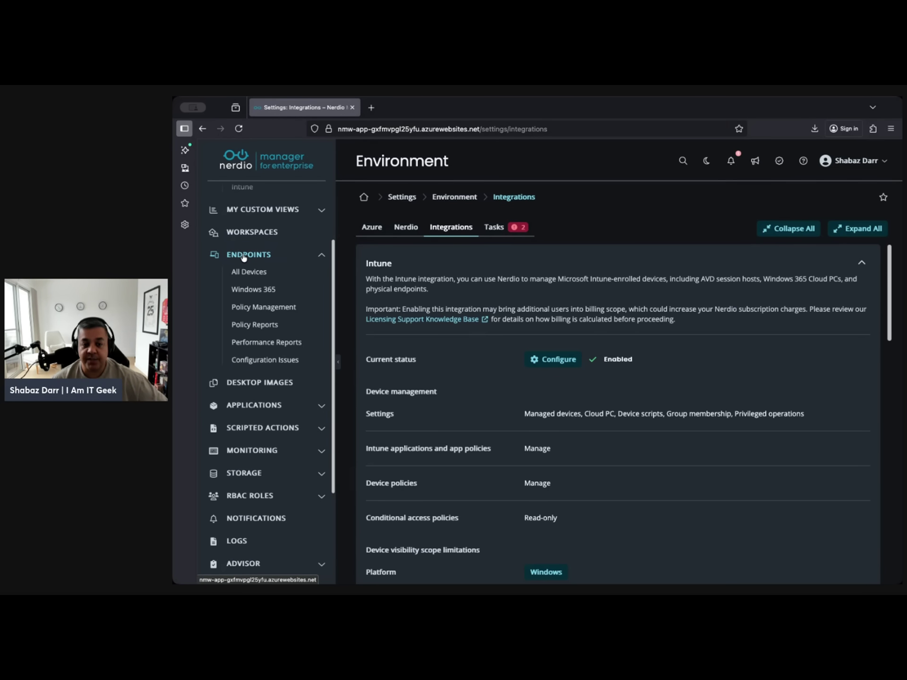
left_click(241, 273)
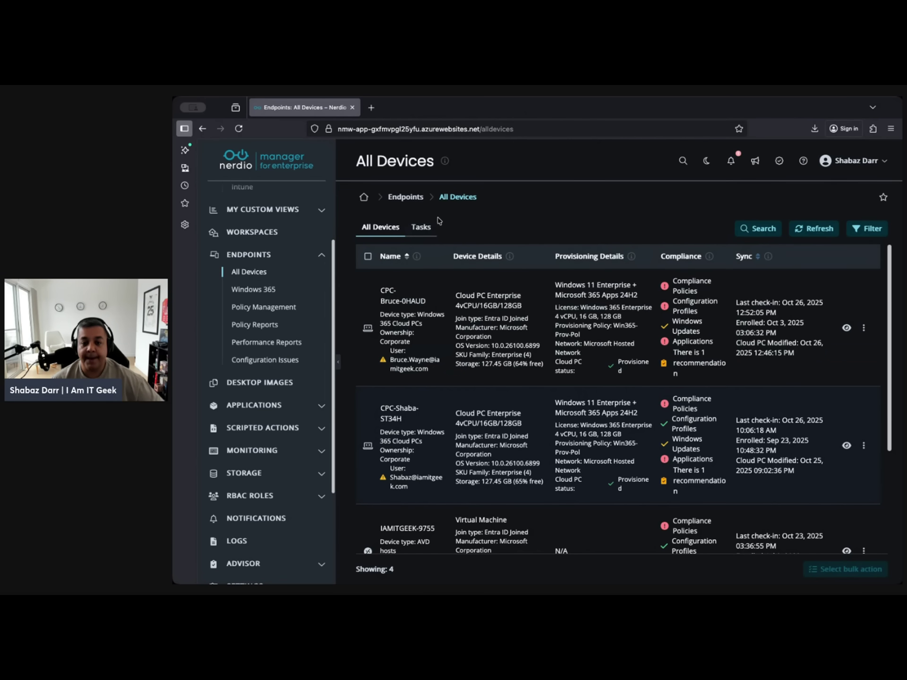
left_click(391, 300)
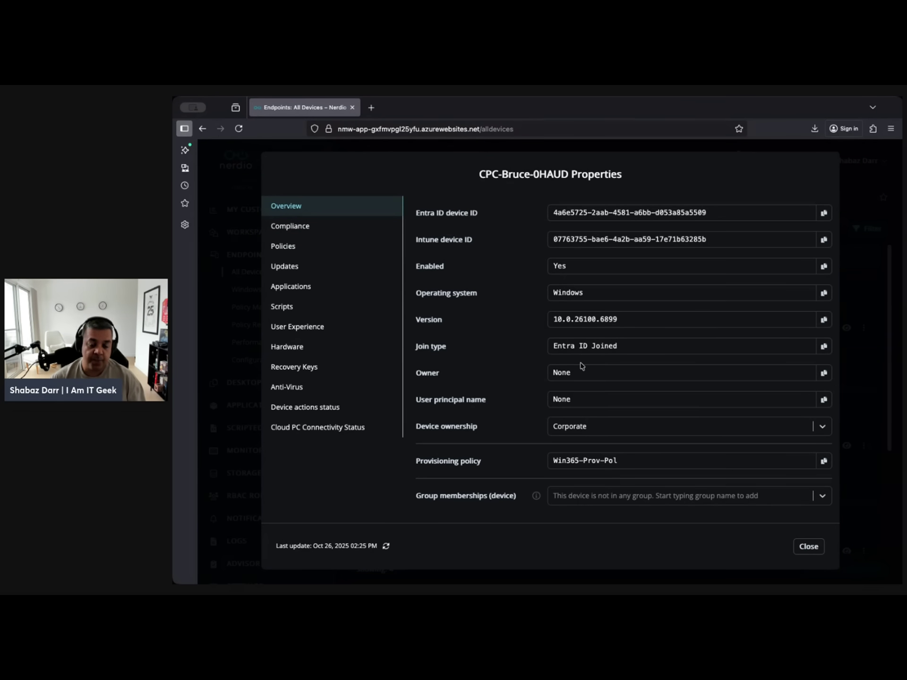
Step: Review the Cloud PC's compliance, policies, updates and installed apps (7zip, Google Chrome, Mozilla Firefox)
left_click(281, 226)
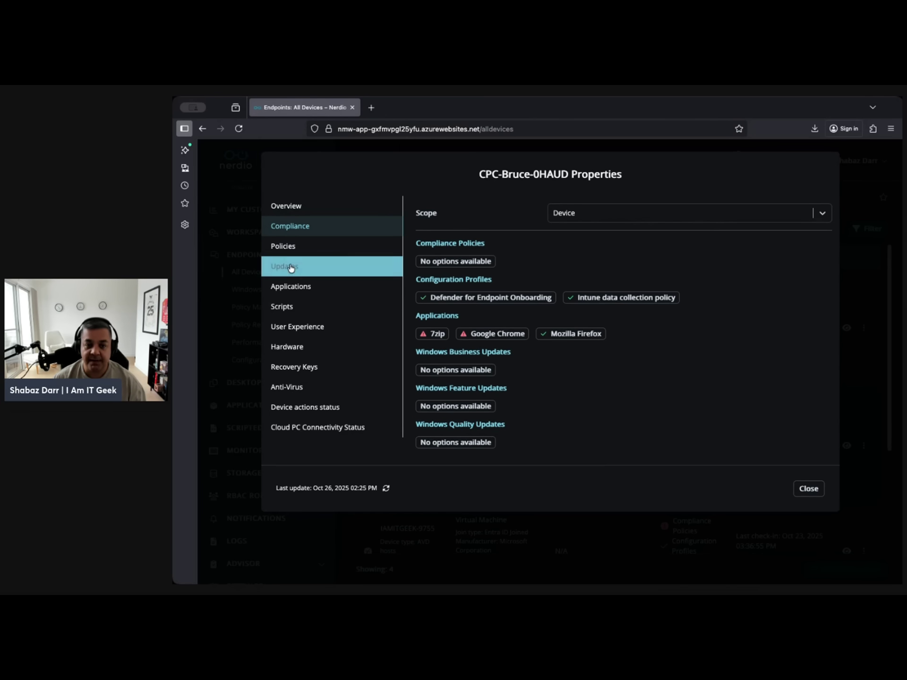
left_click(299, 244)
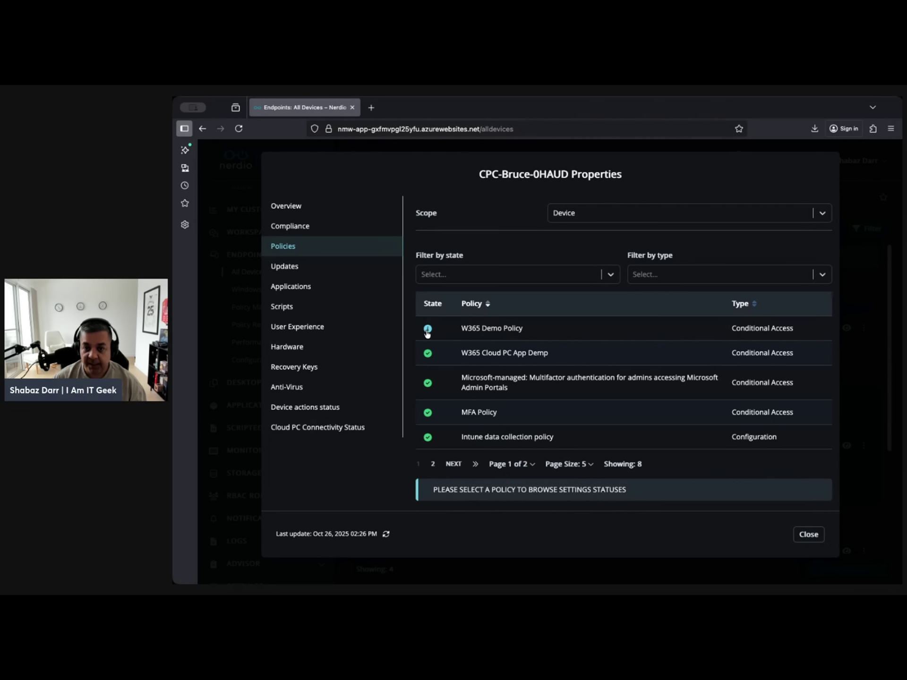
mouse_move(428, 334)
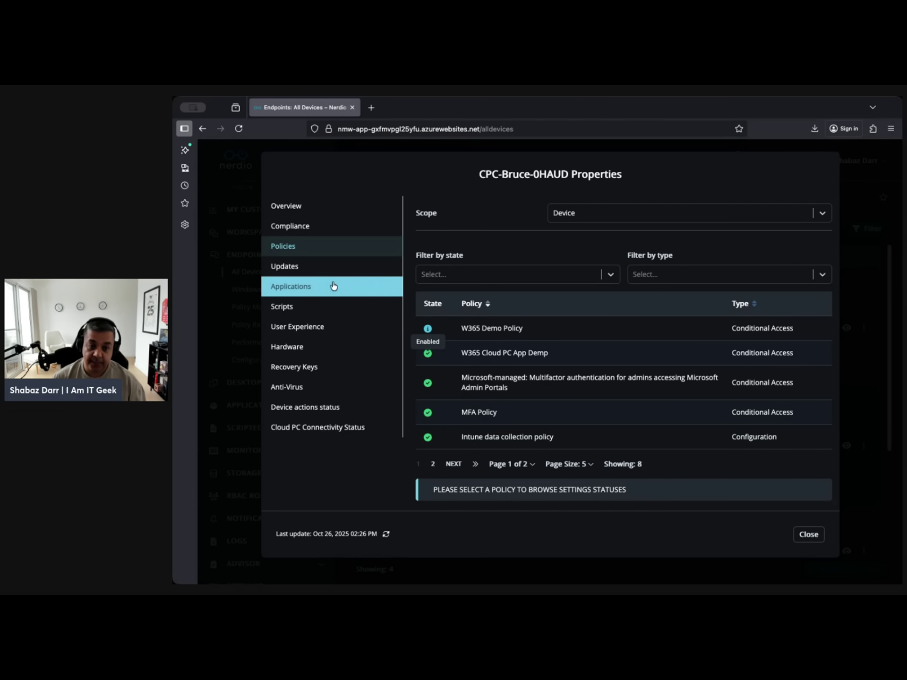
left_click(286, 266)
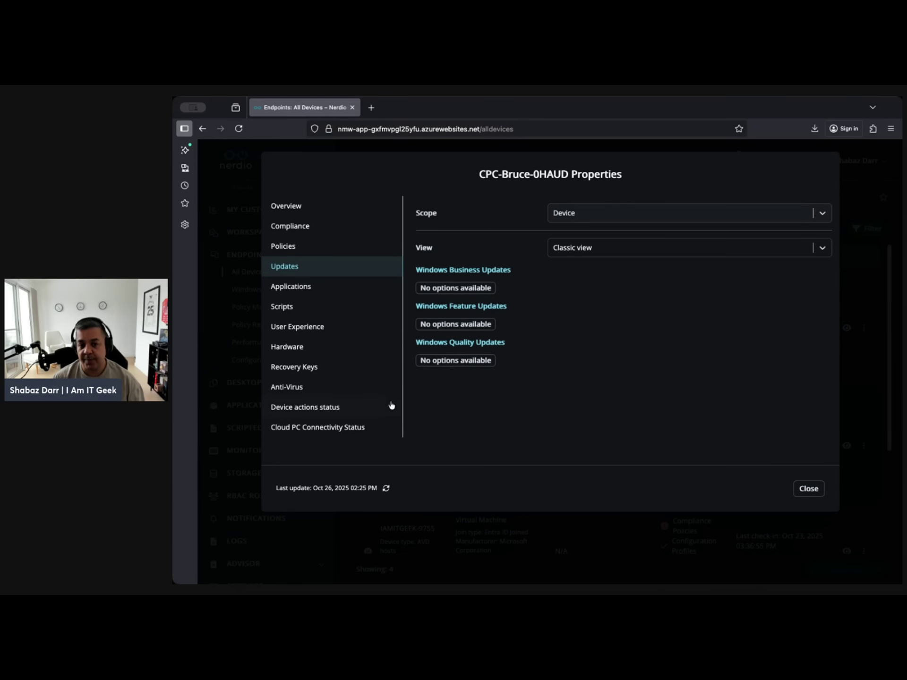
left_click(337, 297)
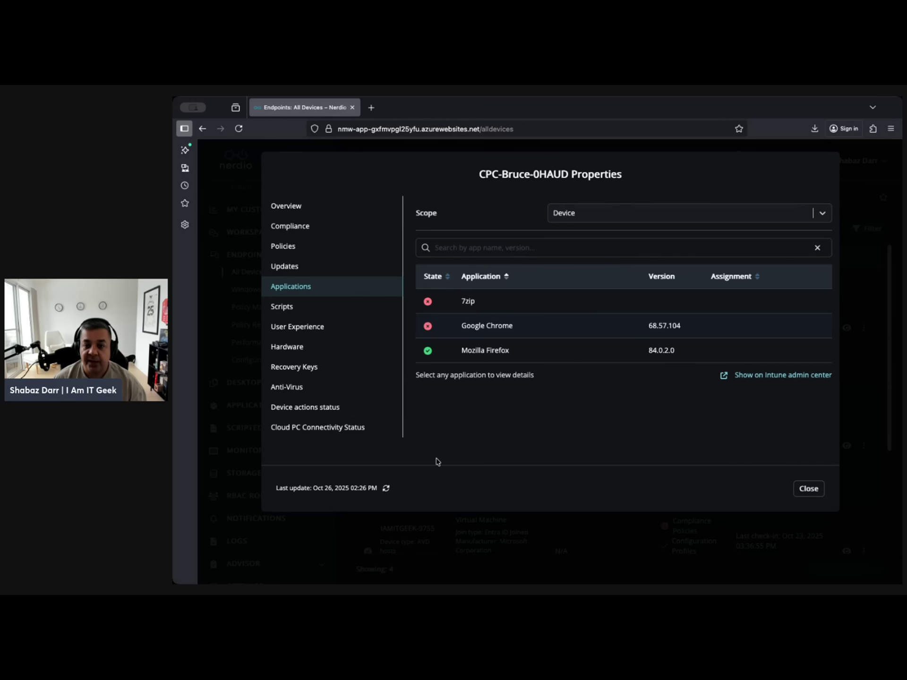
Step: Check scripts, then startup, app reliability and work-from-anywhere scores, ending on Hardware details
left_click(277, 310)
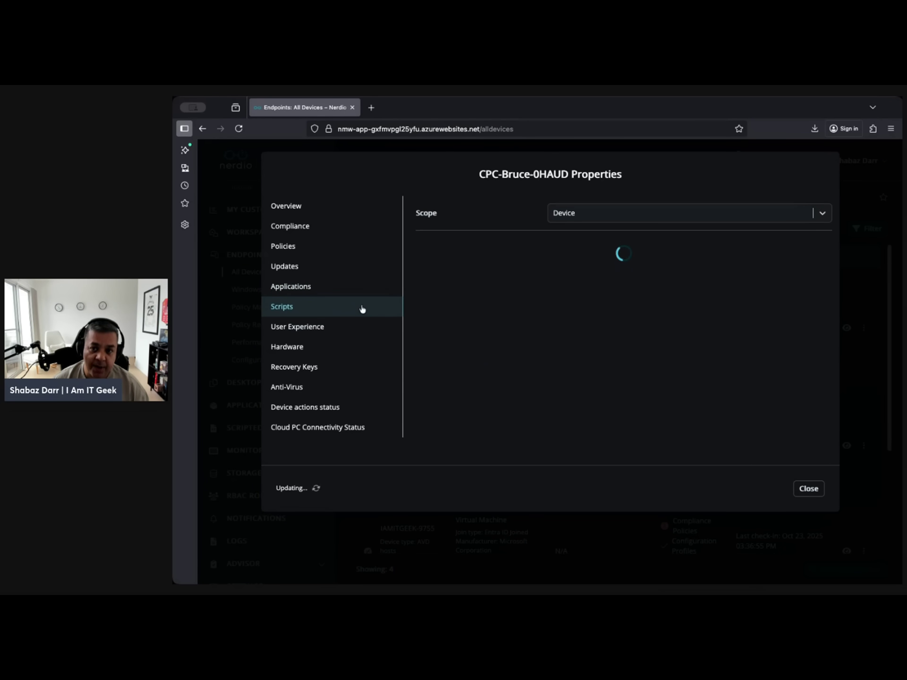
left_click(320, 333)
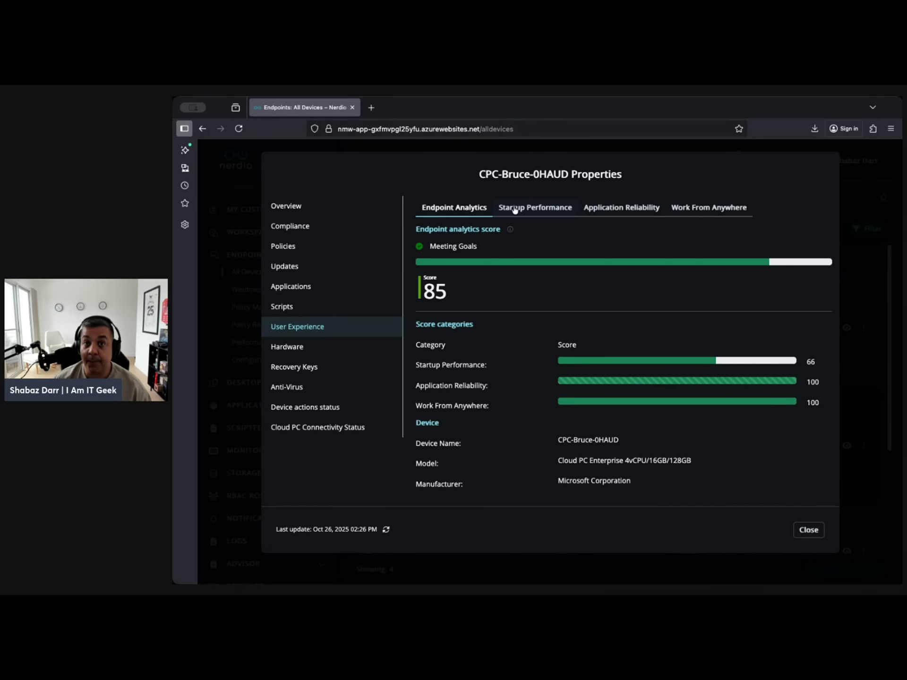
left_click(543, 209)
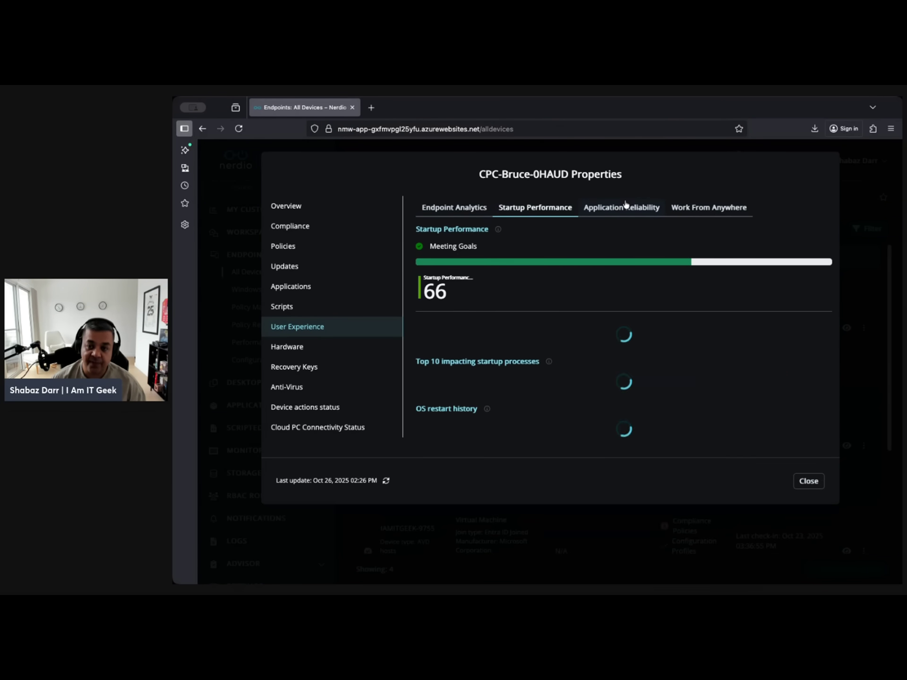
left_click(617, 212)
left_click(700, 214)
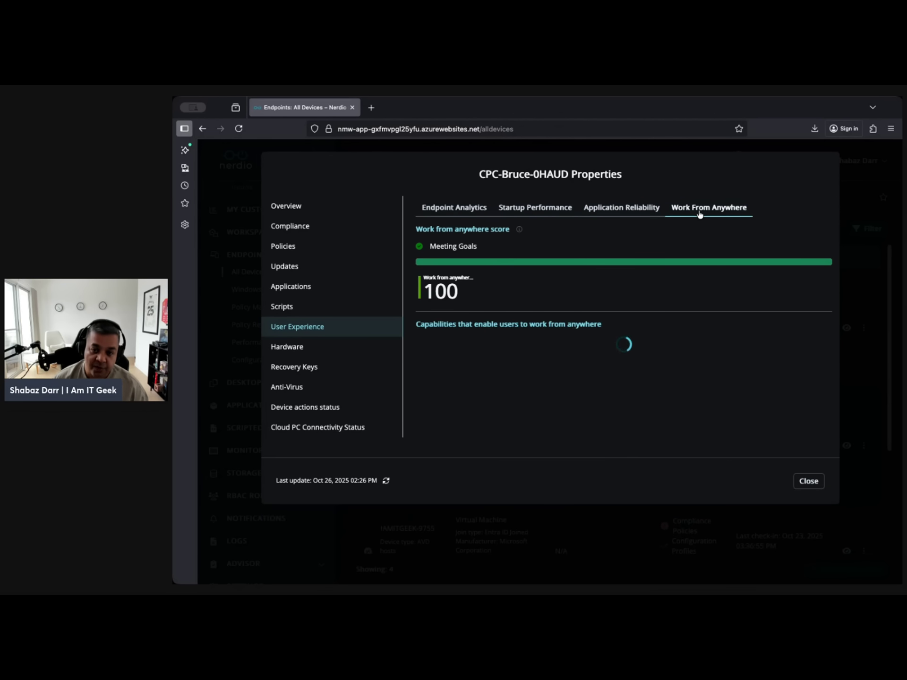
left_click(300, 348)
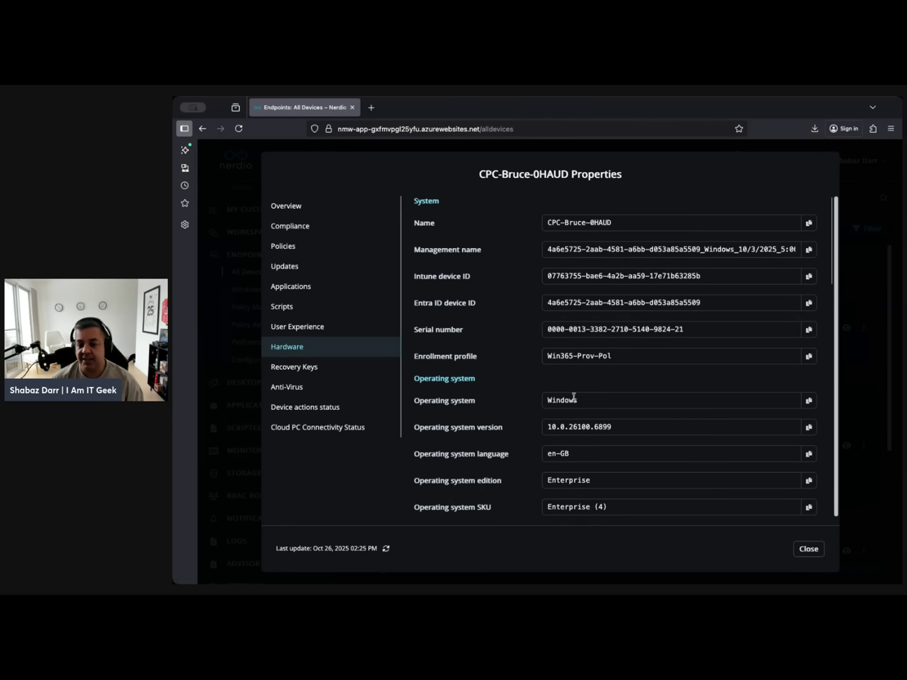
Step: Scroll through the hardware details and check the device's BitLocker recovery keys
scroll(617, 410, "down", 1)
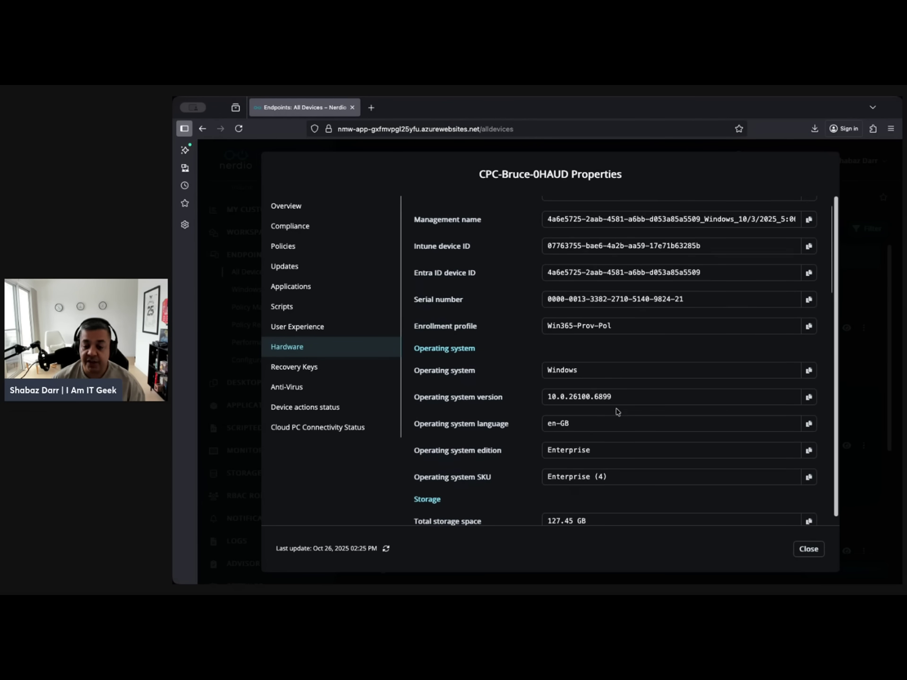
scroll(617, 410, "down", 3)
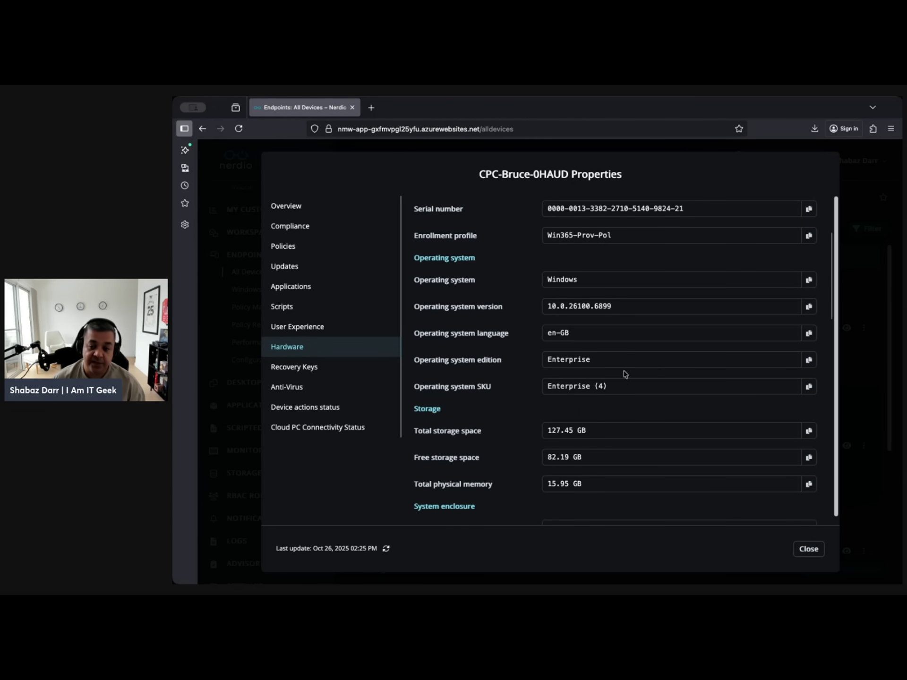
scroll(749, 378, "down", 2)
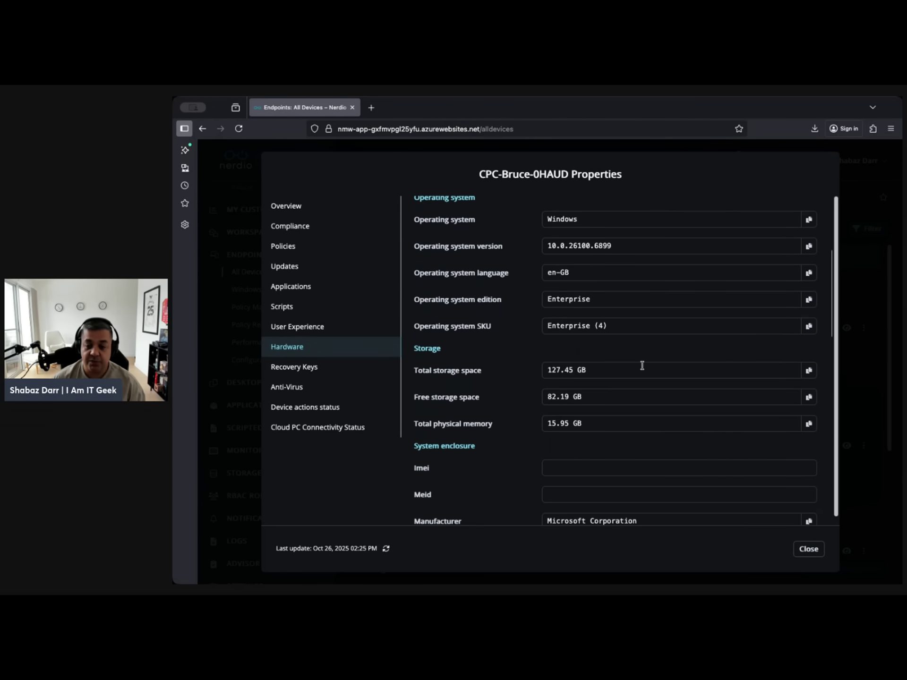
scroll(596, 383, "down", 4)
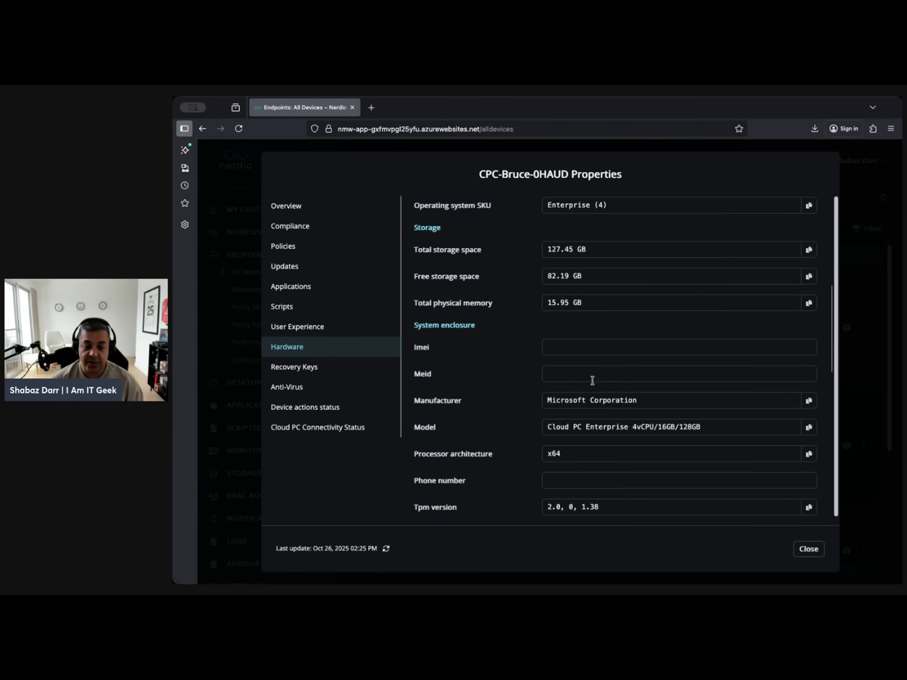
left_click(299, 371)
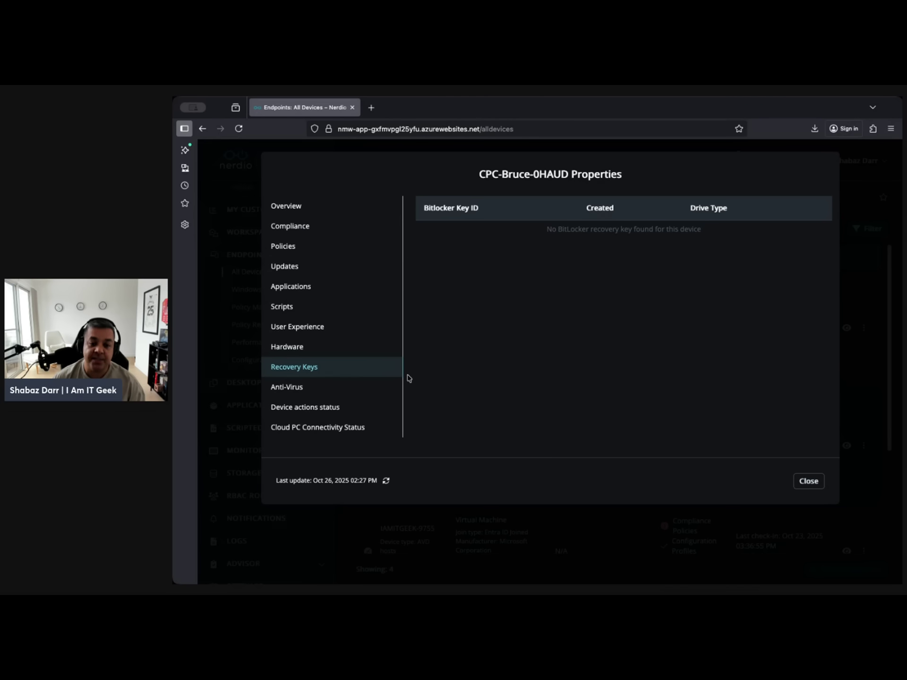
Step: Review anti-virus status, device action status, and Cloud PC connectivity history
left_click(276, 388)
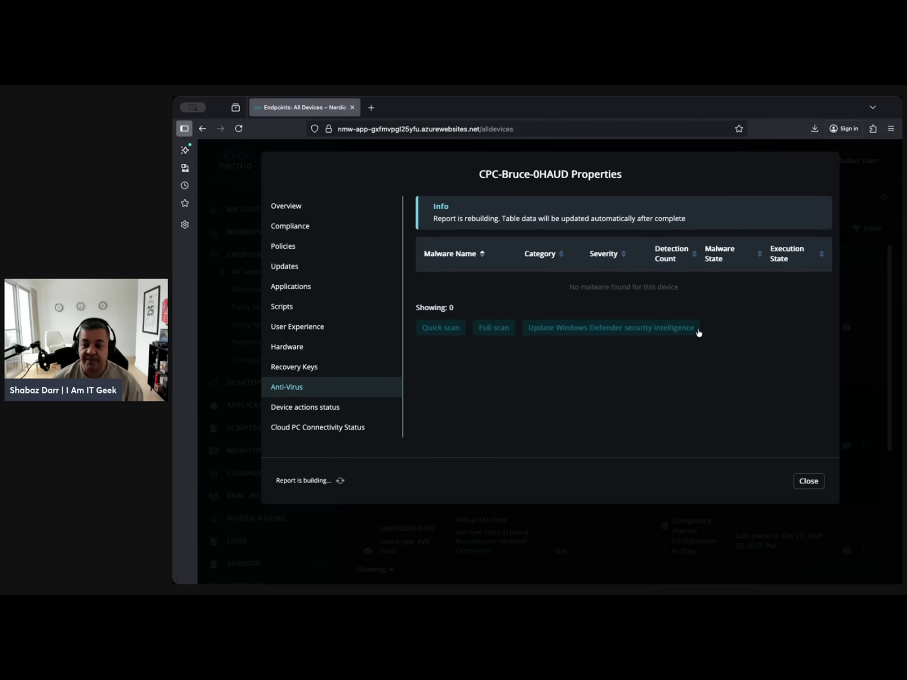
left_click(319, 409)
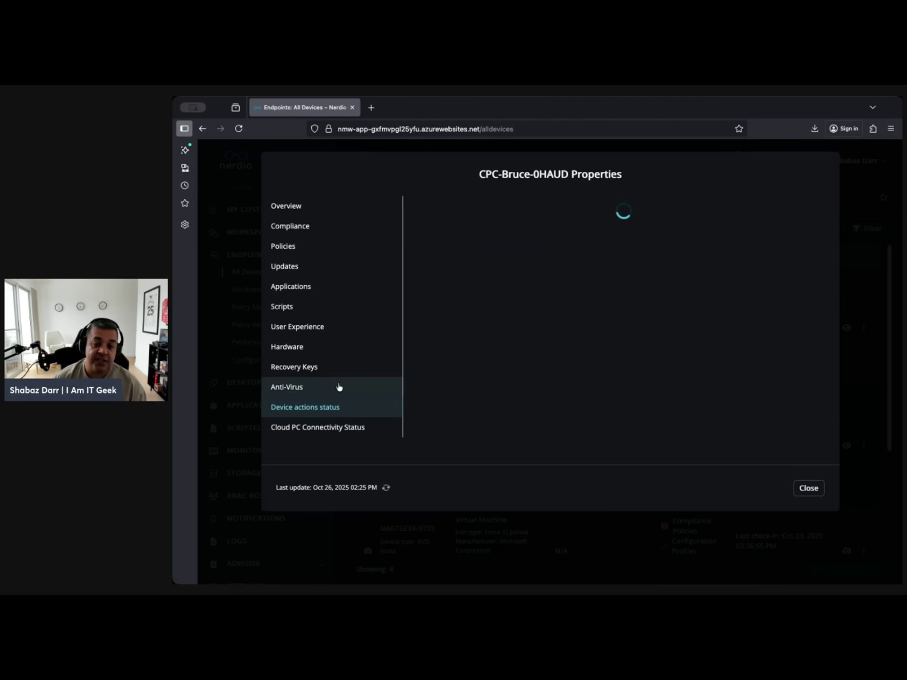
left_click(337, 433)
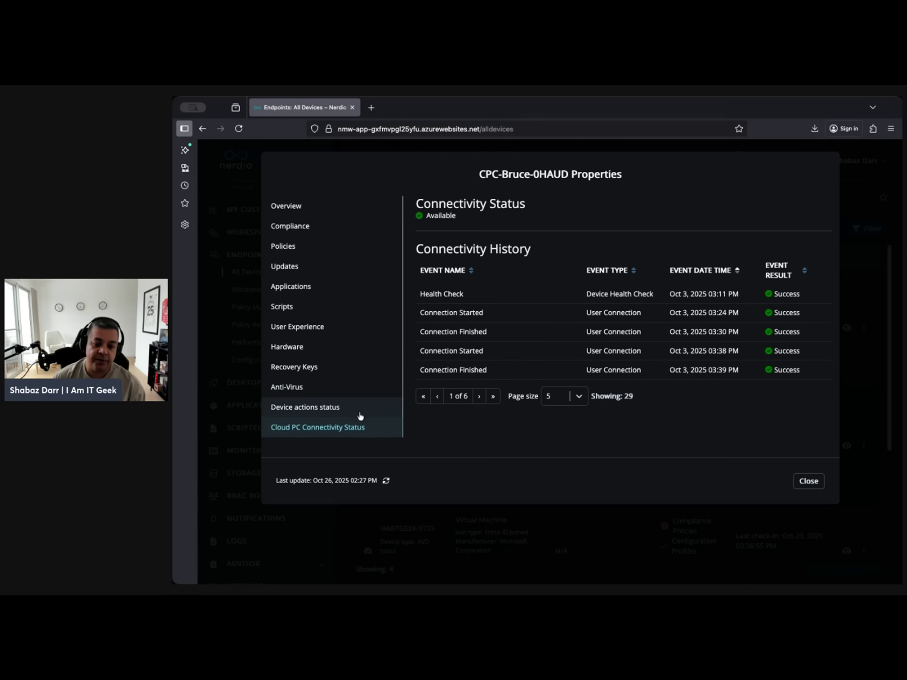
Step: Close device properties and browse Policy Management tabs through to Windows Update Policies
left_click(808, 481)
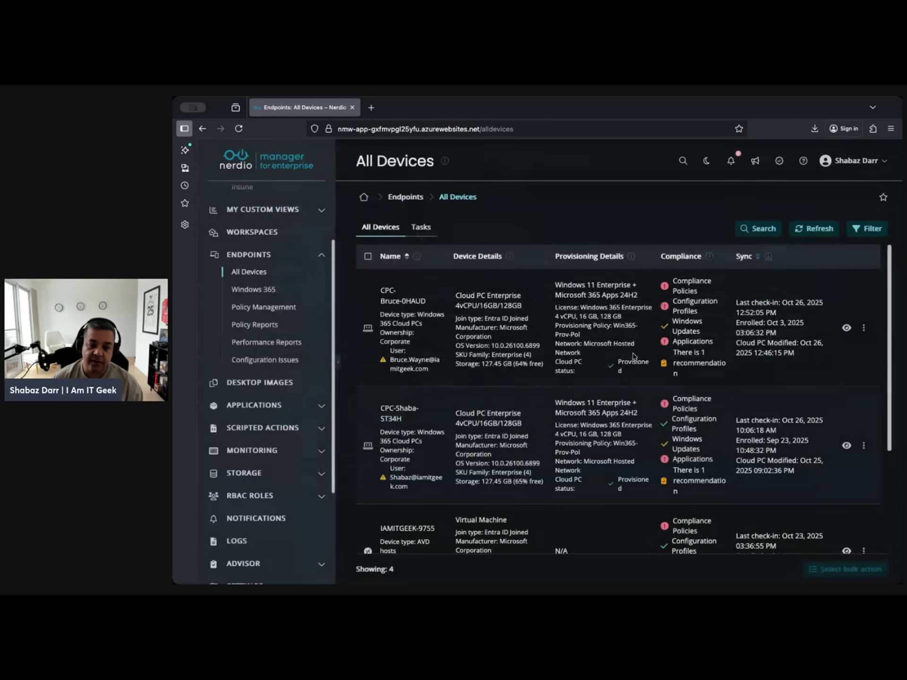
left_click(256, 308)
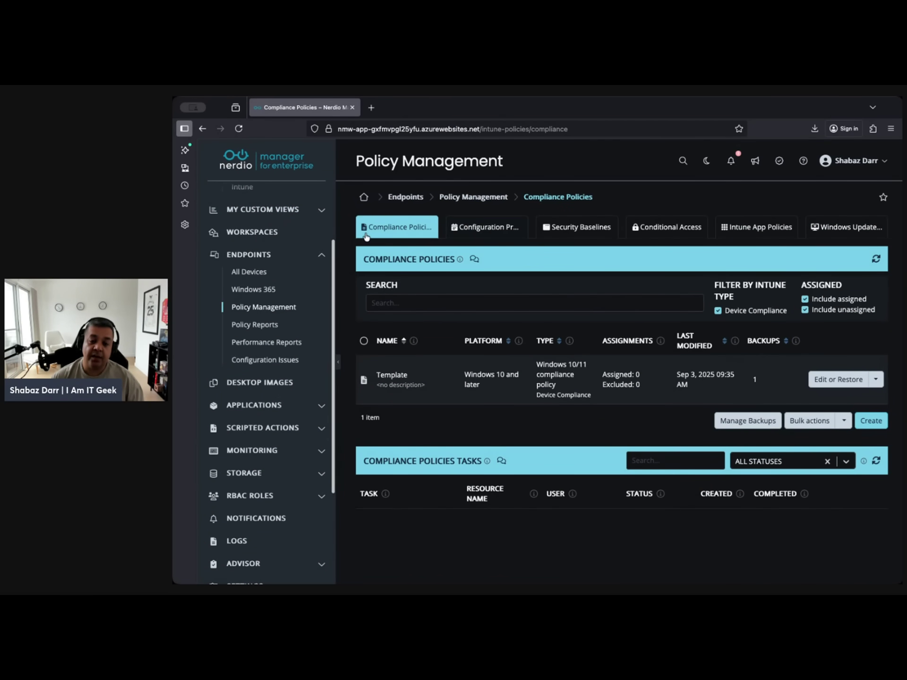
left_click(517, 227)
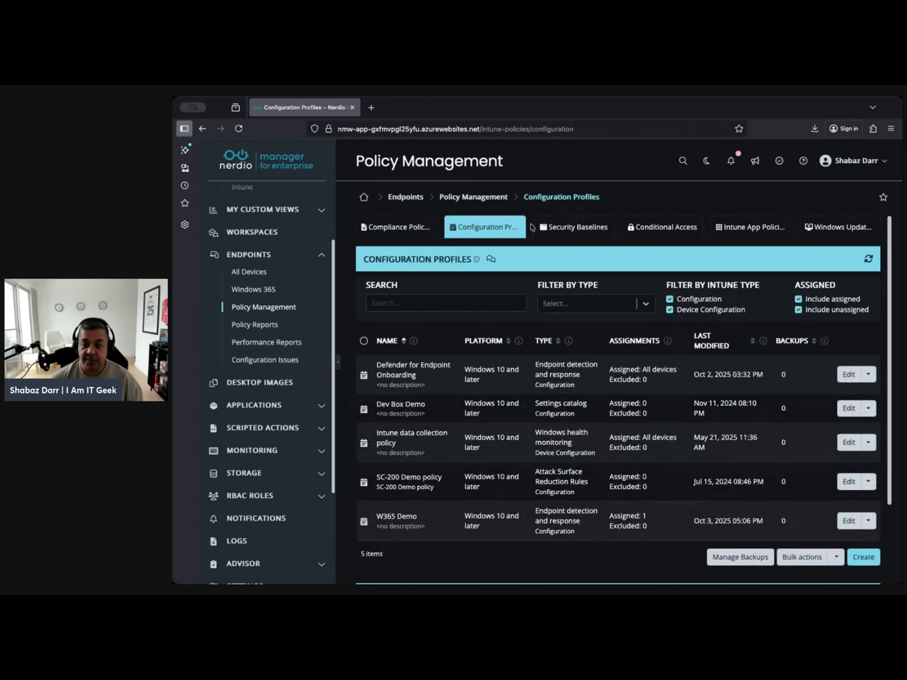
left_click(565, 228)
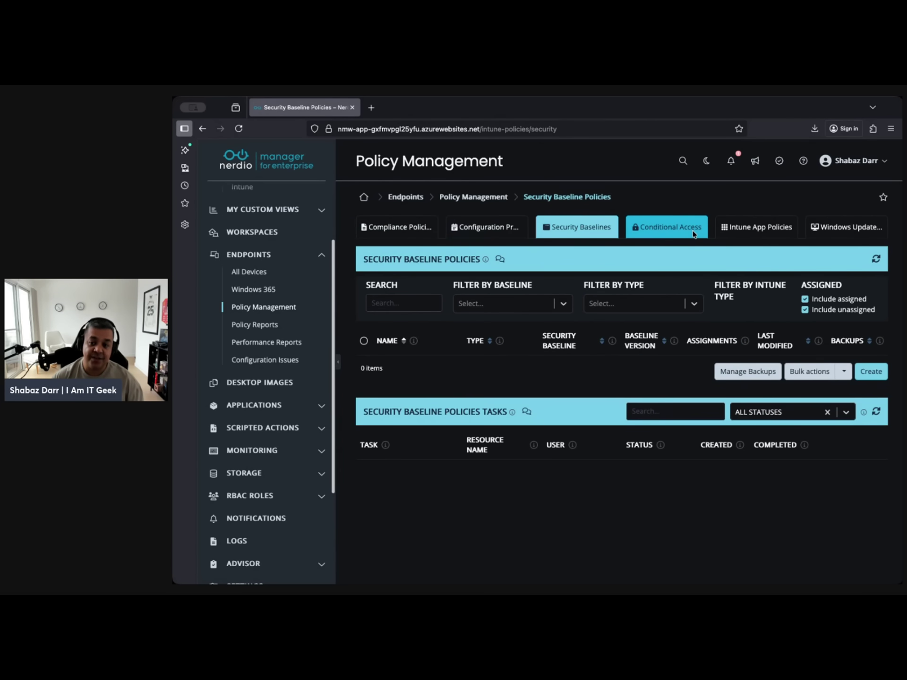
left_click(693, 234)
left_click(763, 231)
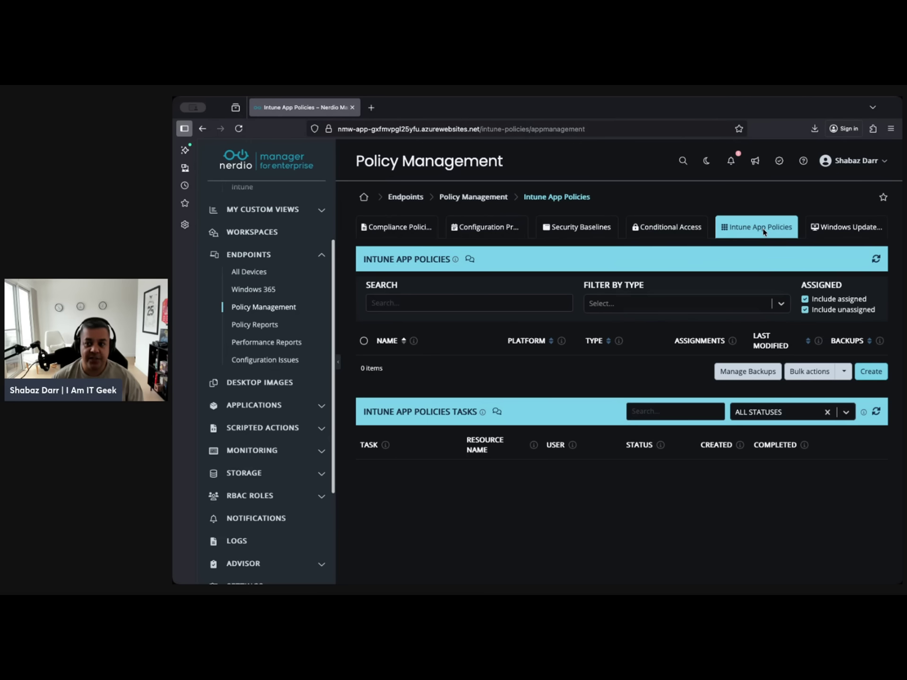
left_click(831, 228)
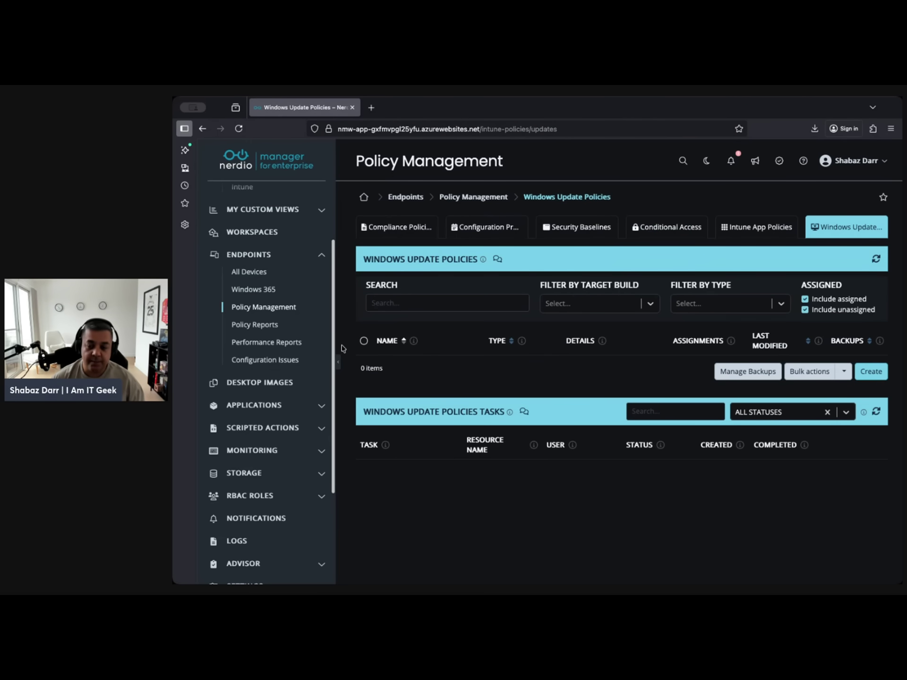